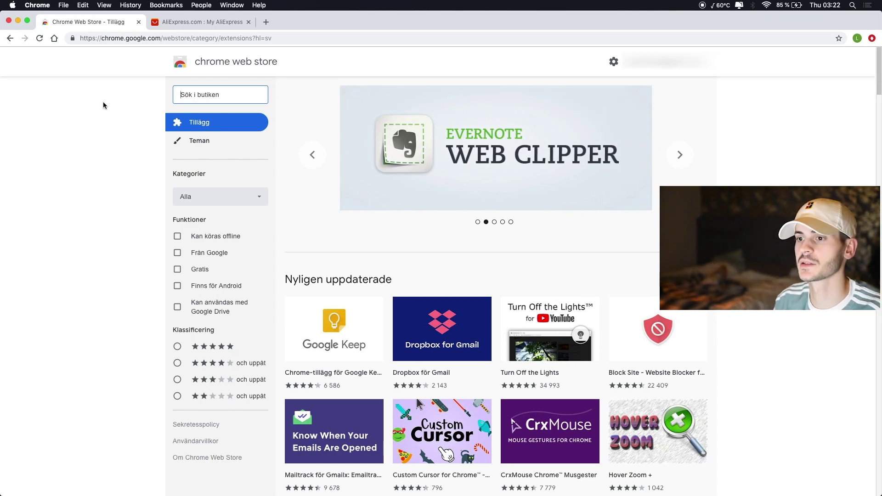
Search the Chrome Web Store for gonimble.net
{"action": "left_click", "coordinate": [236, 97]}
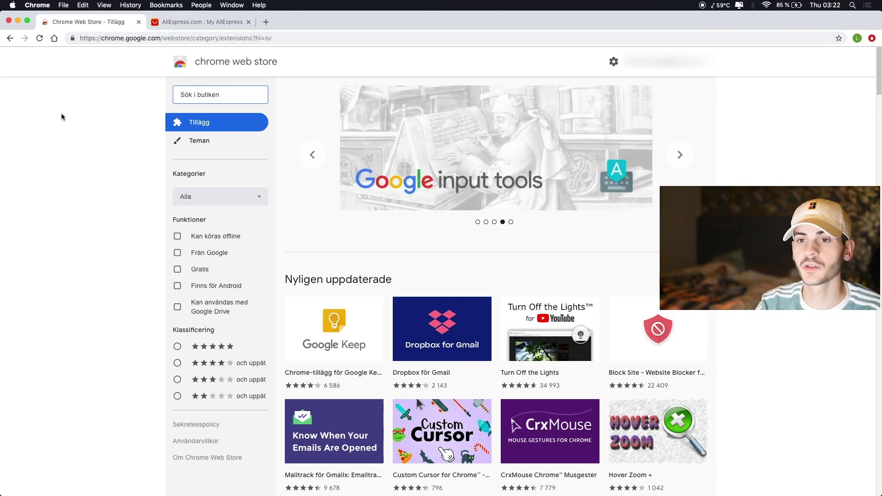
{"action": "left_click", "coordinate": [54, 131]}
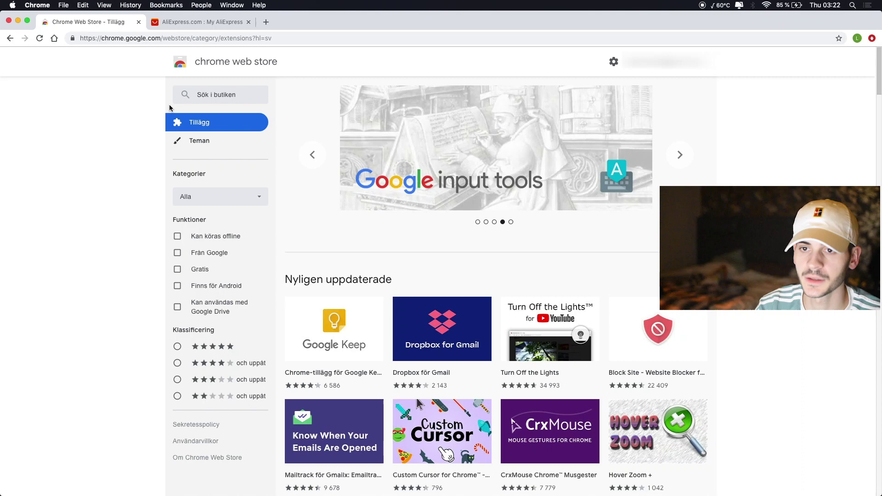
{"action": "left_click", "coordinate": [208, 94]}
{"action": "type", "text": "goni"}
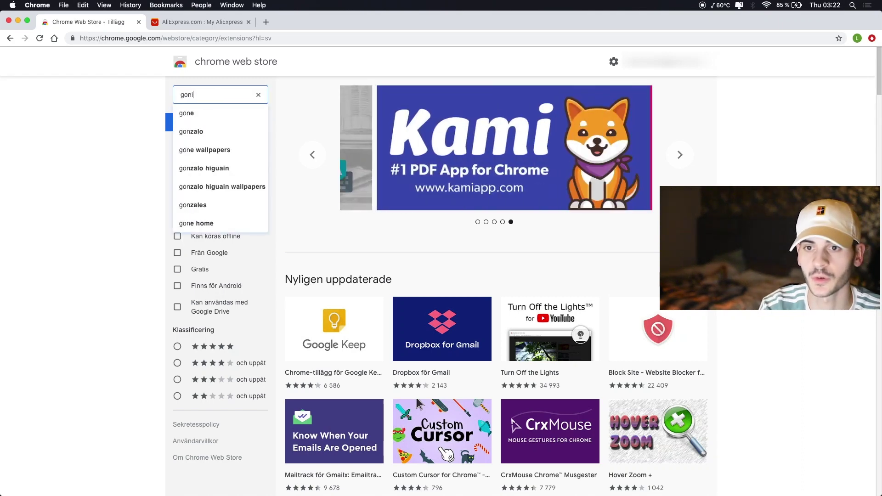
{"action": "type", "text": "mble.net"}
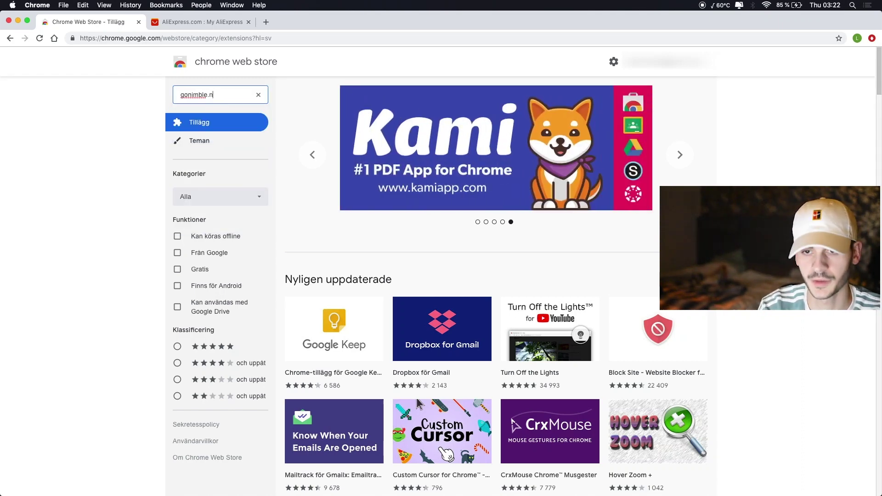
{"action": "key", "text": "Return"}
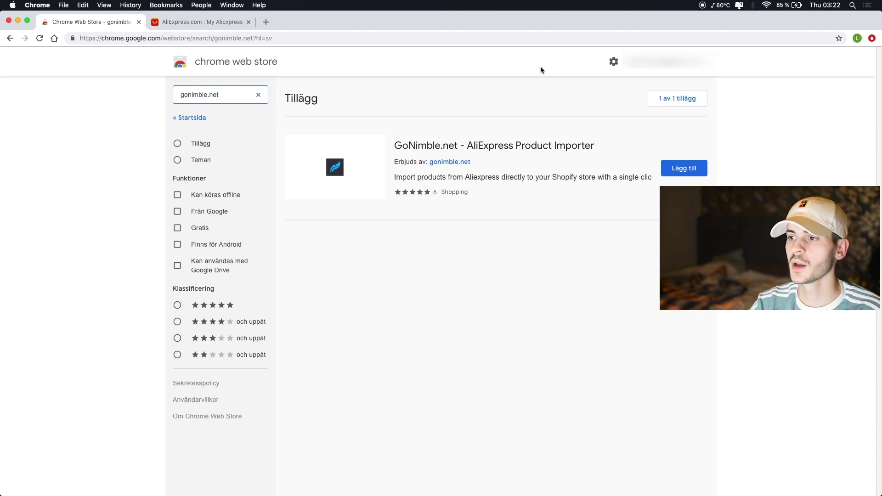
Add the GoNimble.net - AliExpress Product Importer extension to Chrome and dismiss the notice
{"action": "left_click", "coordinate": [681, 172]}
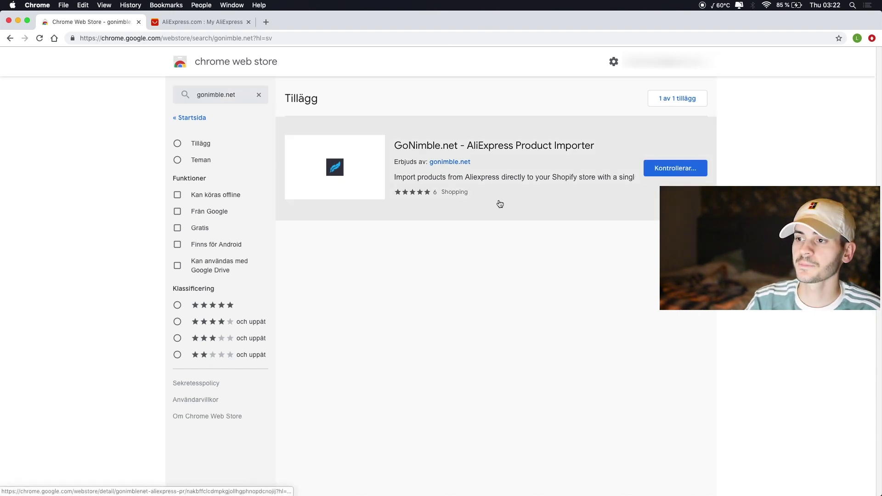
{"action": "left_click", "coordinate": [511, 129]}
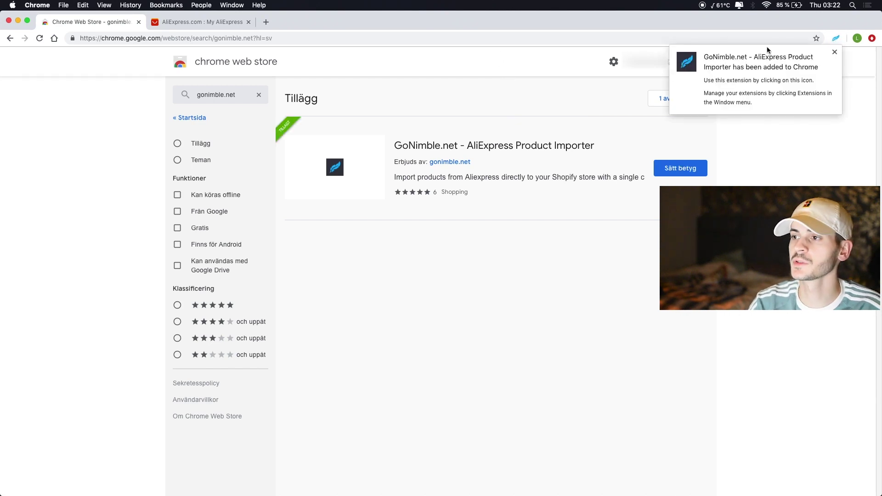
{"action": "left_click", "coordinate": [836, 54]}
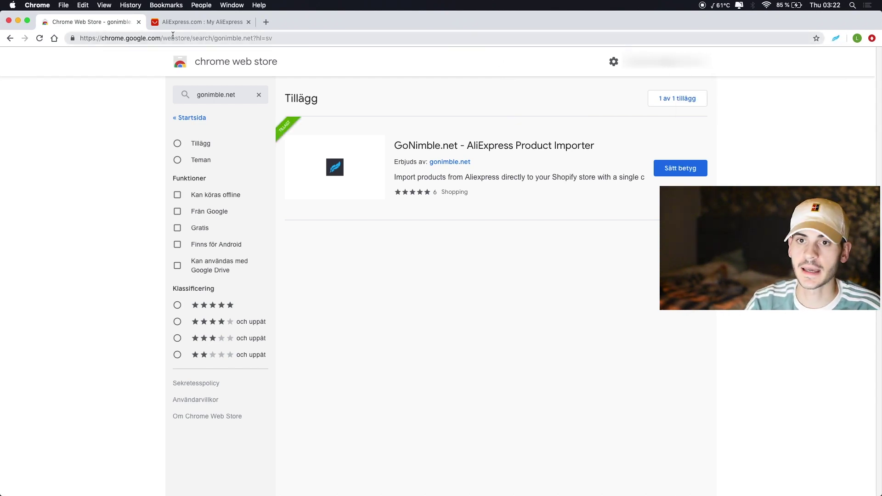
Close the Web Store, open the 15 Pcs/set Bohemian Retro ring product, and return to Hot DS Items
{"action": "left_click", "coordinate": [138, 22]}
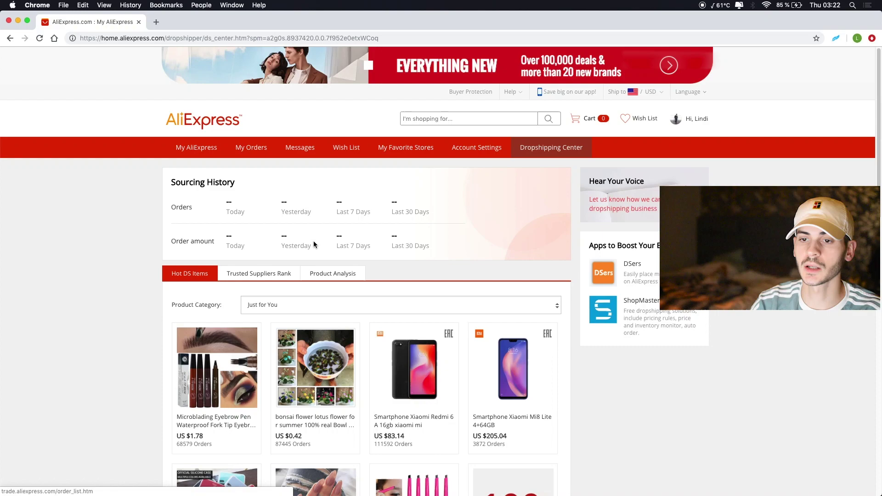
{"action": "scroll", "coordinate": [314, 242], "scroll_direction": "down", "scroll_amount": 3}
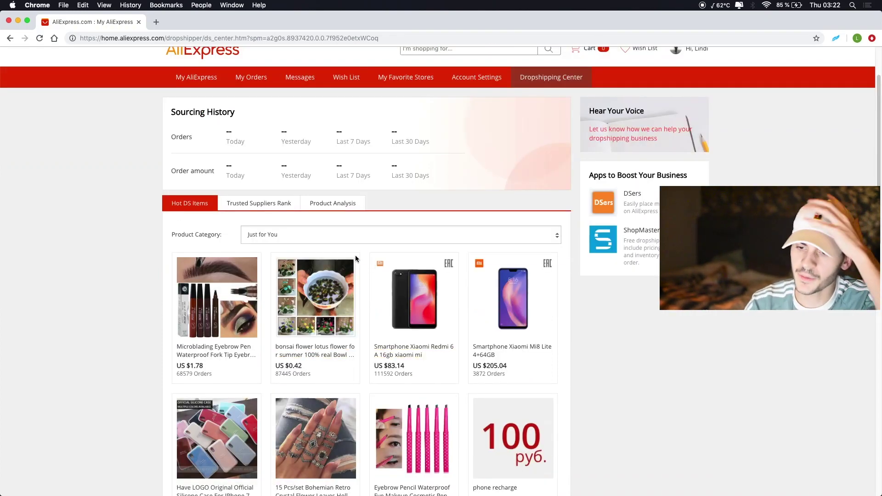
{"action": "scroll", "coordinate": [340, 267], "scroll_direction": "down", "scroll_amount": 10}
{"action": "scroll", "coordinate": [114, 216], "scroll_direction": "up", "scroll_amount": 5}
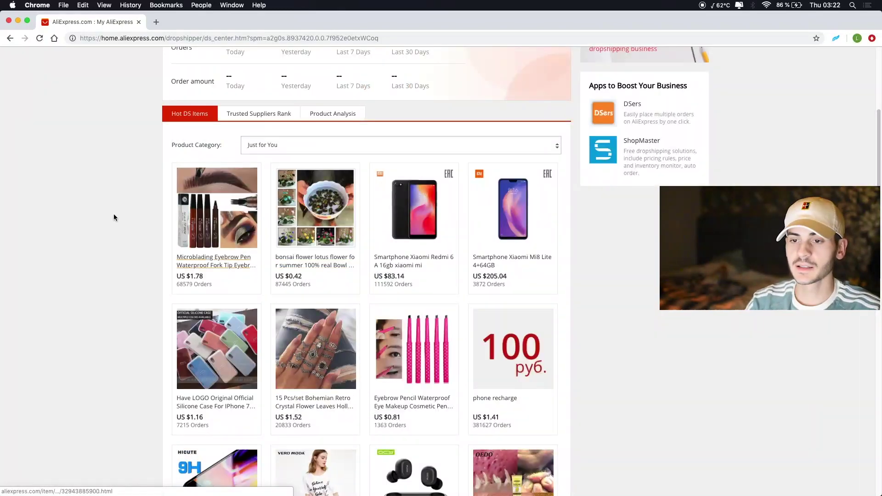
{"action": "scroll", "coordinate": [316, 310], "scroll_direction": "down", "scroll_amount": 6}
{"action": "scroll", "coordinate": [298, 309], "scroll_direction": "up", "scroll_amount": 6}
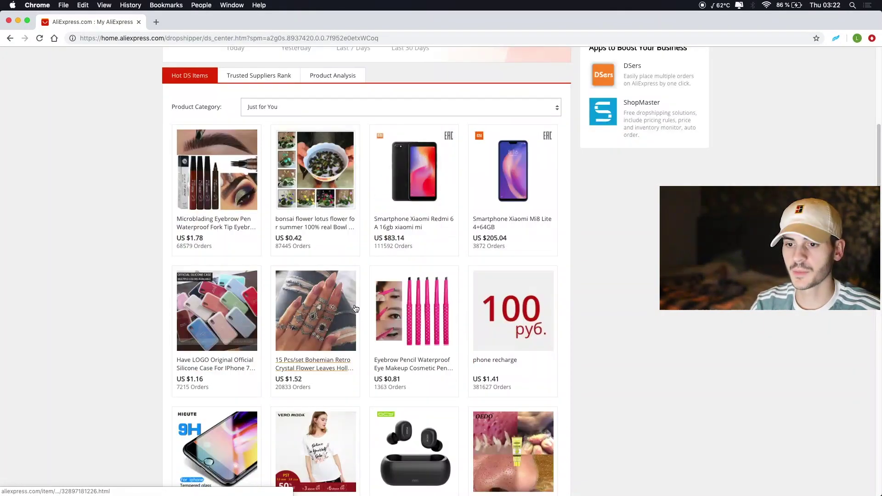
{"action": "left_click", "coordinate": [317, 311]}
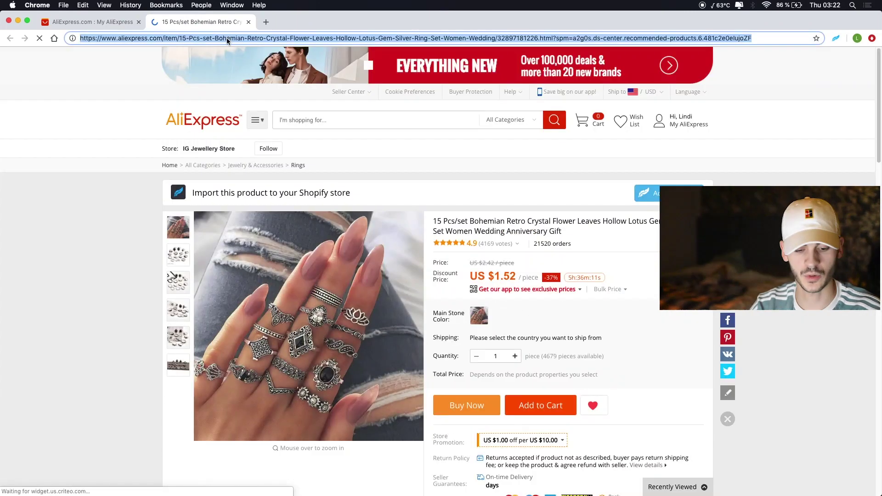
{"action": "left_click", "coordinate": [129, 22]}
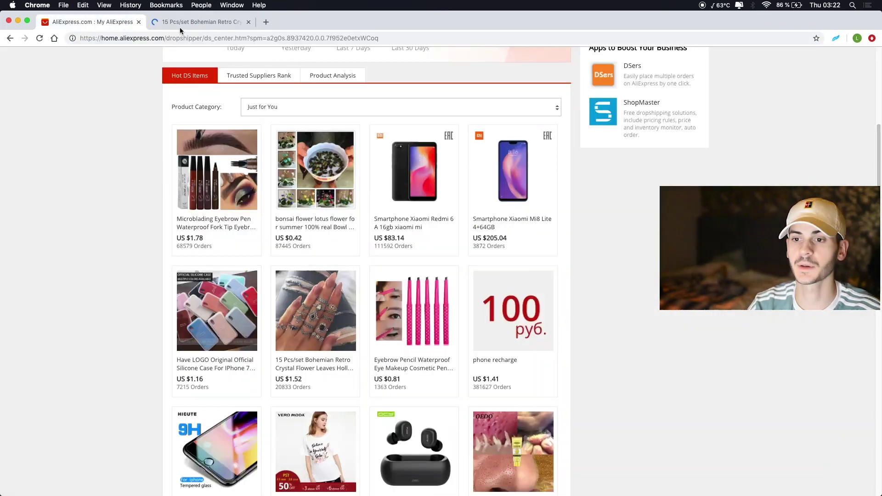
{"action": "left_click", "coordinate": [336, 80]}
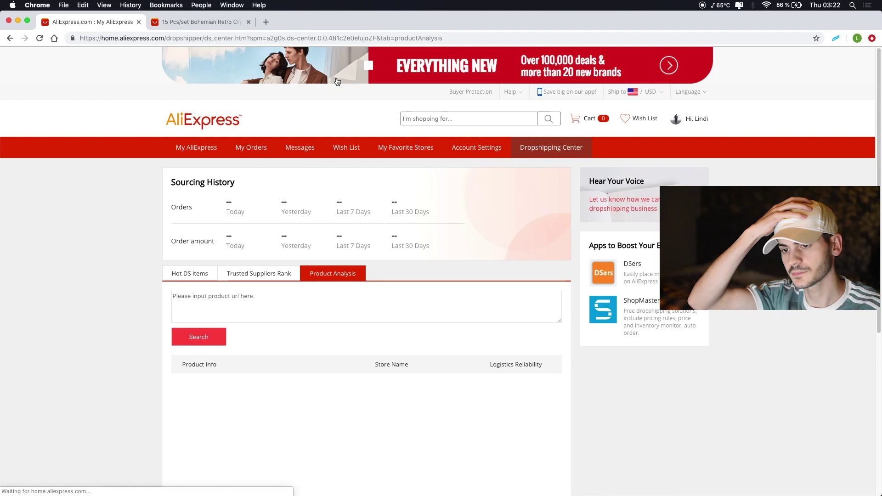
{"action": "type", "text": "https://www.aliexpress.com/item/15-Pcs-set-Bohemian-Retro-Crystal-Flower-Leaves-Hollow-Lotus-Gem-Silver-Ring-Set-Women-Wedding/32897181226.html?spm=a2g0s.ds-center.recommended-products.6.481c2e0elujoZF"}
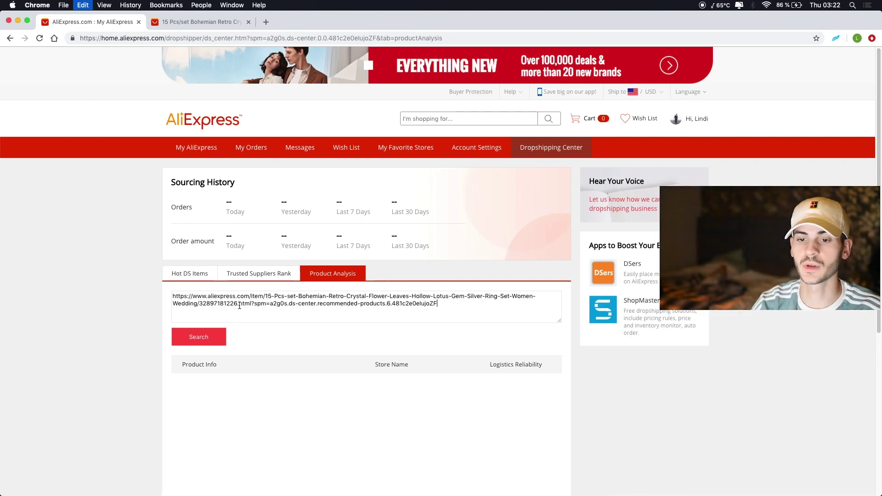
{"action": "left_click", "coordinate": [199, 342]}
{"action": "scroll", "coordinate": [91, 358], "scroll_direction": "down", "scroll_amount": 3}
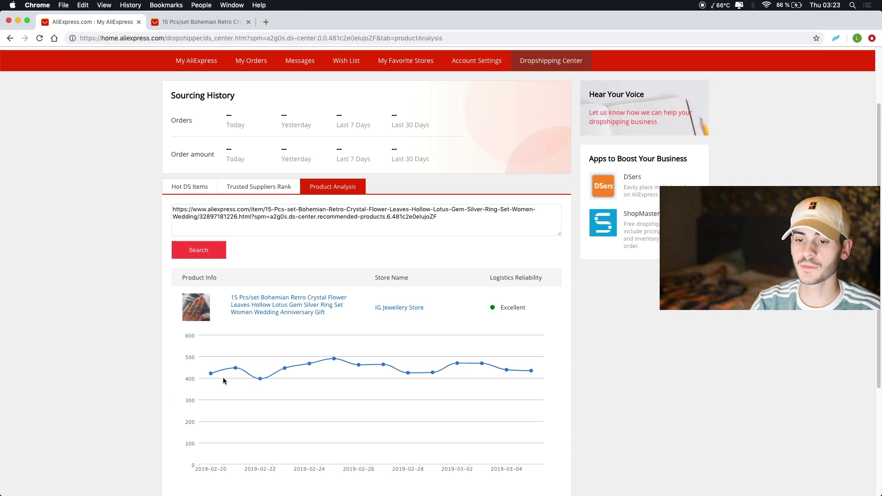
{"action": "mouse_move", "coordinate": [519, 382]}
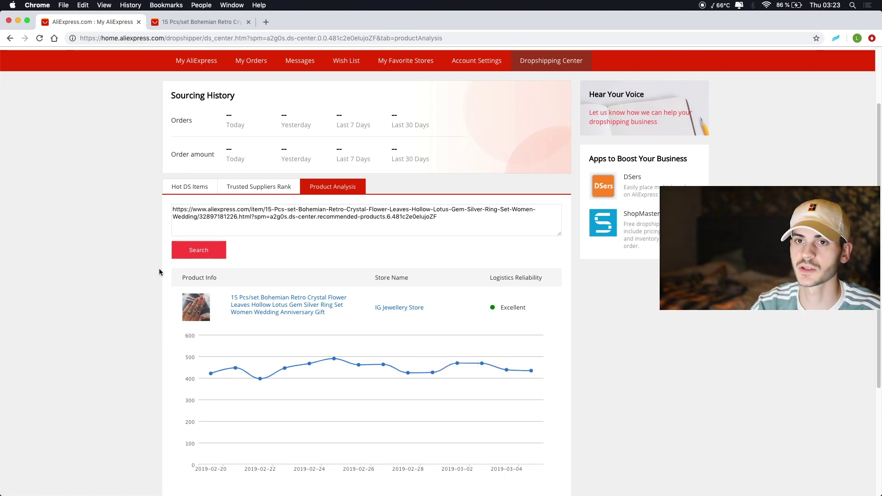
{"action": "scroll", "coordinate": [151, 257], "scroll_direction": "down", "scroll_amount": 2}
{"action": "scroll", "coordinate": [150, 258], "scroll_direction": "up", "scroll_amount": 5}
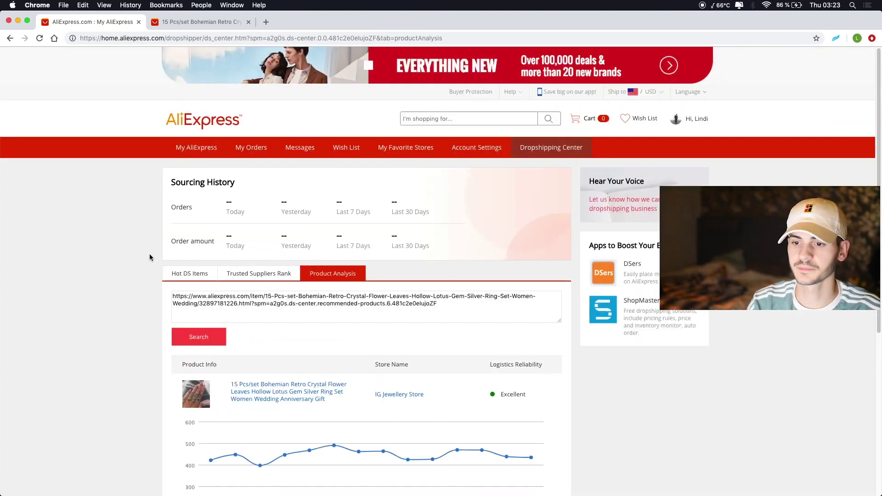
{"action": "scroll", "coordinate": [151, 260], "scroll_direction": "down", "scroll_amount": 3}
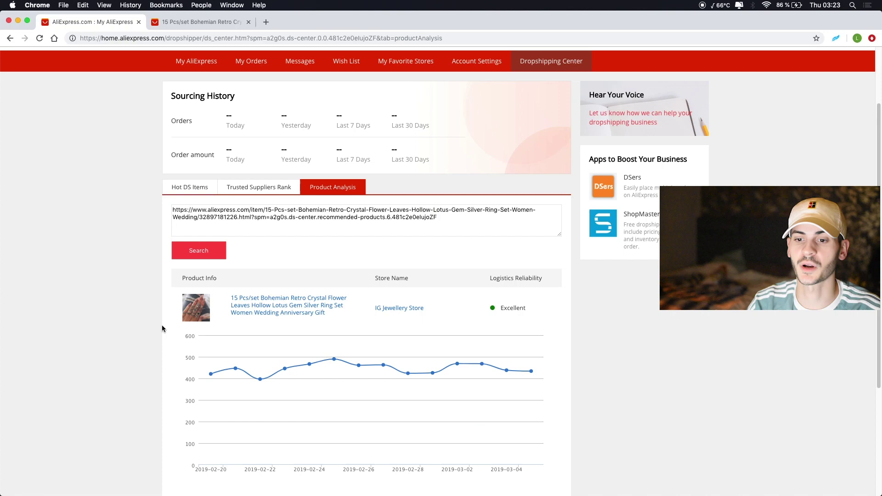
{"action": "scroll", "coordinate": [162, 328], "scroll_direction": "down", "scroll_amount": 3}
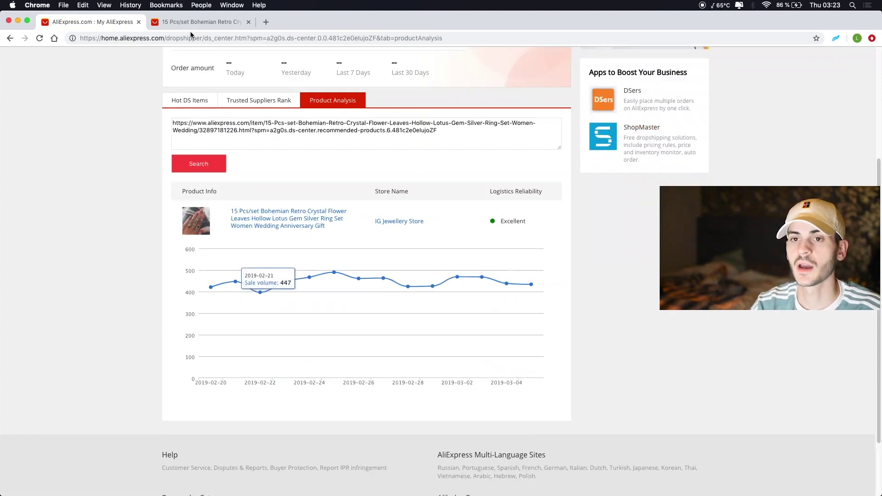
{"action": "scroll", "coordinate": [142, 125], "scroll_direction": "up", "scroll_amount": 6}
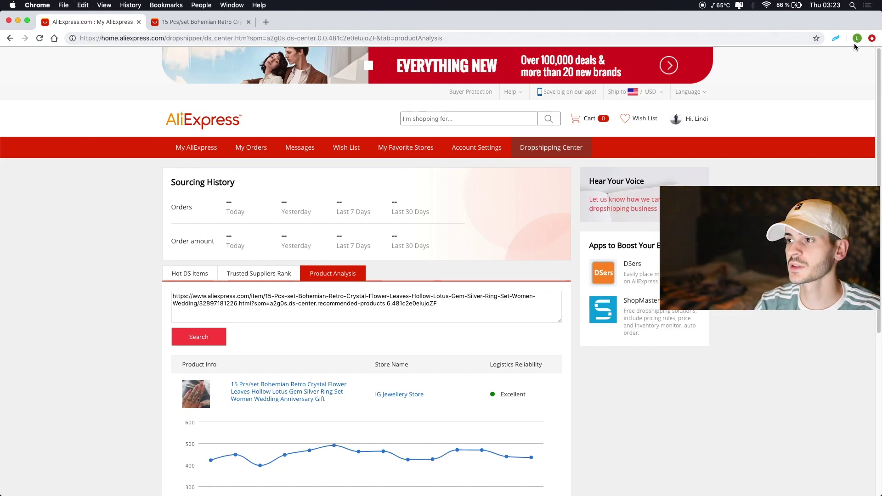
Open Home & Garden's Kitchen, Dining & Bar category to show the dumpling mold's 1535 sales in 14 days
{"action": "left_click", "coordinate": [248, 22]}
{"action": "left_click", "coordinate": [216, 126]}
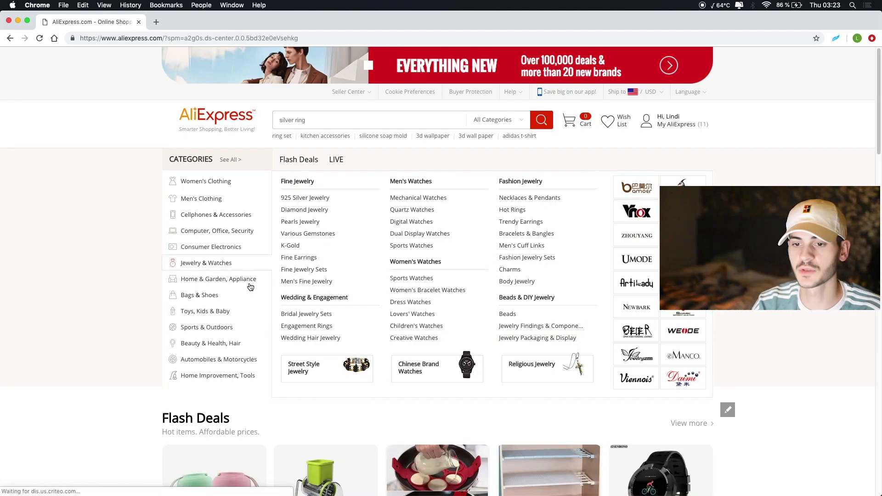
{"action": "mouse_move", "coordinate": [250, 284]}
{"action": "left_click", "coordinate": [513, 182]}
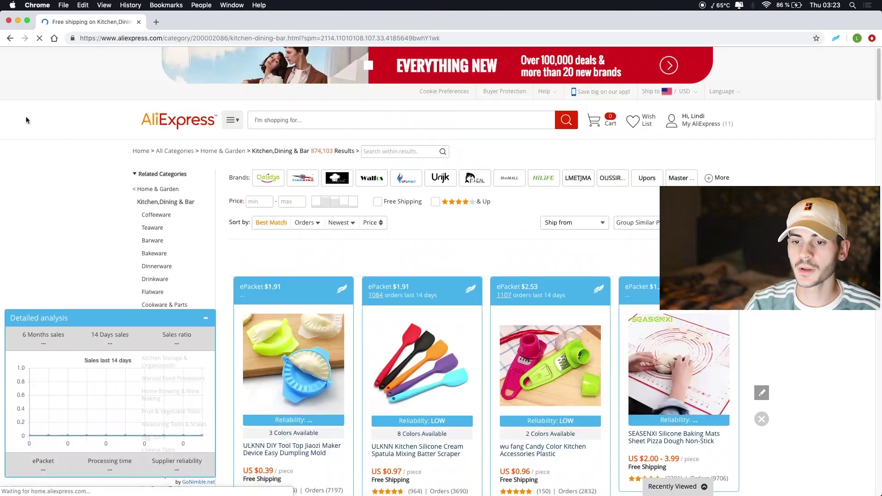
{"action": "scroll", "coordinate": [105, 144], "scroll_direction": "down", "scroll_amount": 1}
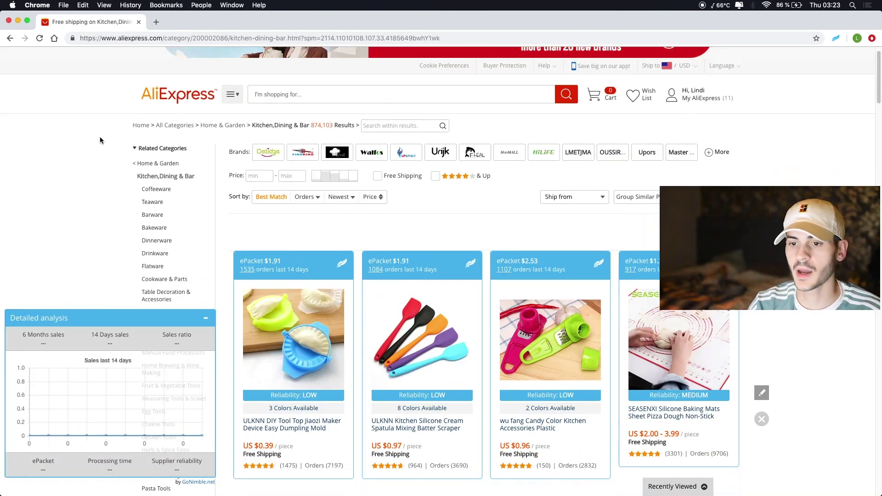
{"action": "mouse_move", "coordinate": [240, 267]}
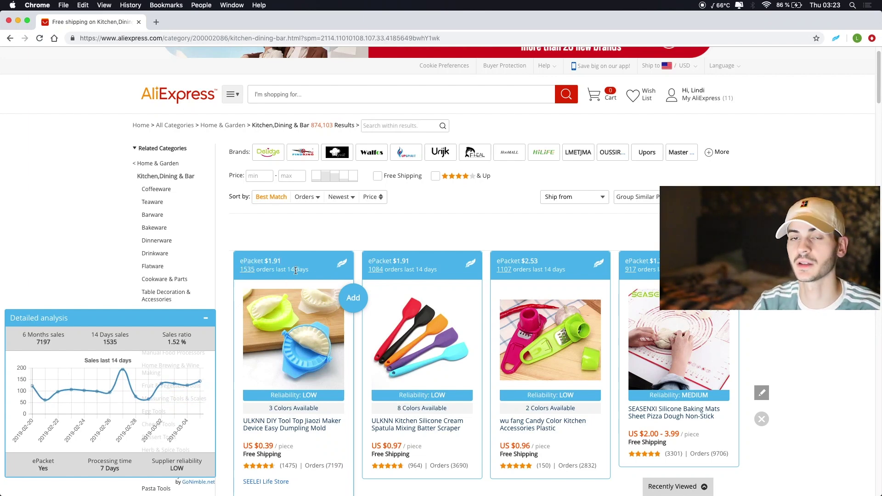
{"action": "scroll", "coordinate": [294, 388], "scroll_direction": "down", "scroll_amount": 1}
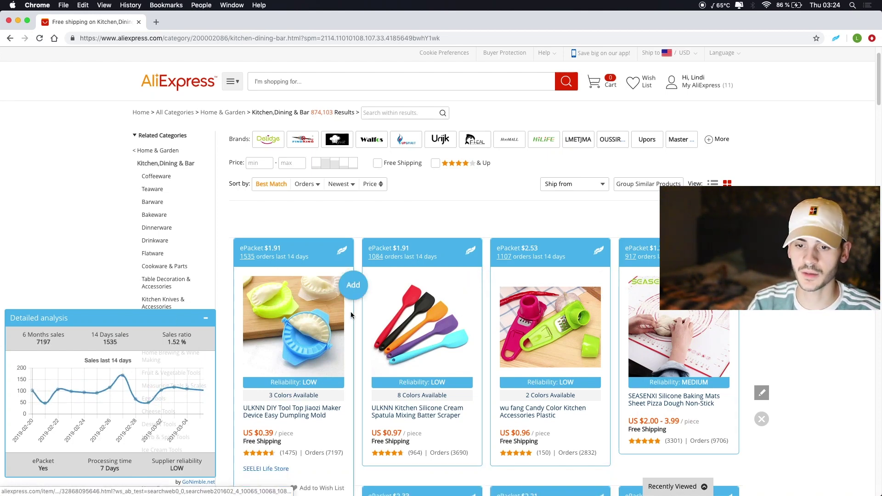
{"action": "scroll", "coordinate": [351, 315], "scroll_direction": "down", "scroll_amount": 4}
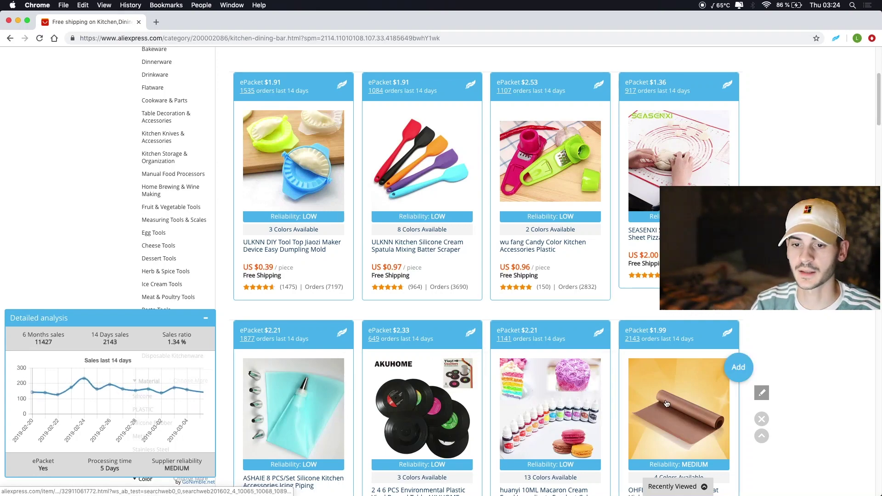
{"action": "scroll", "coordinate": [667, 403], "scroll_direction": "up", "scroll_amount": 5}
{"action": "scroll", "coordinate": [667, 404], "scroll_direction": "down", "scroll_amount": 11}
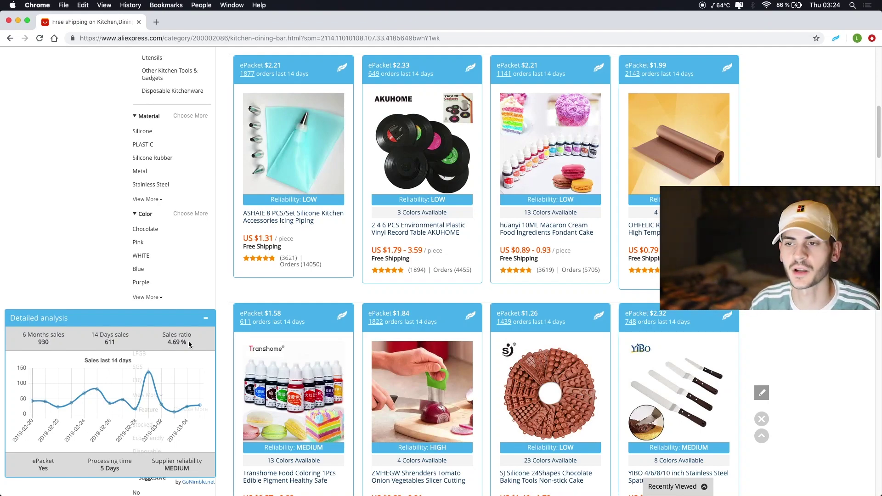
{"action": "scroll", "coordinate": [543, 258], "scroll_direction": "down", "scroll_amount": 10}
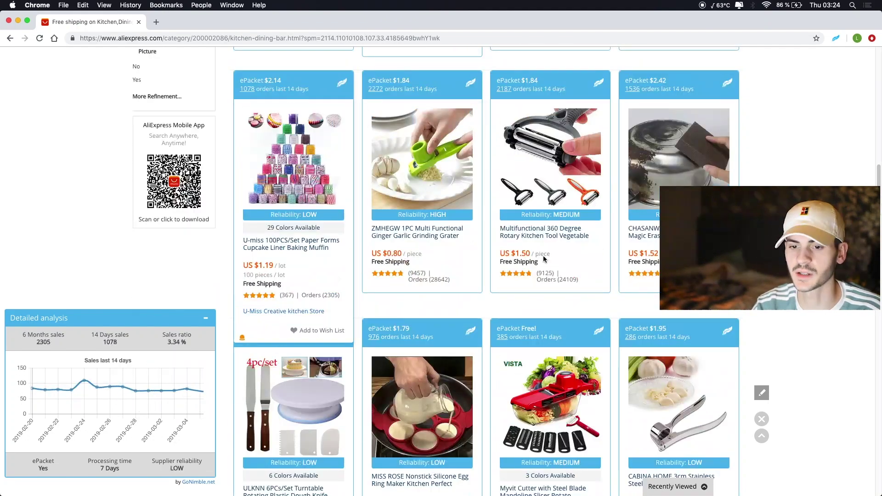
{"action": "scroll", "coordinate": [544, 258], "scroll_direction": "down", "scroll_amount": 3}
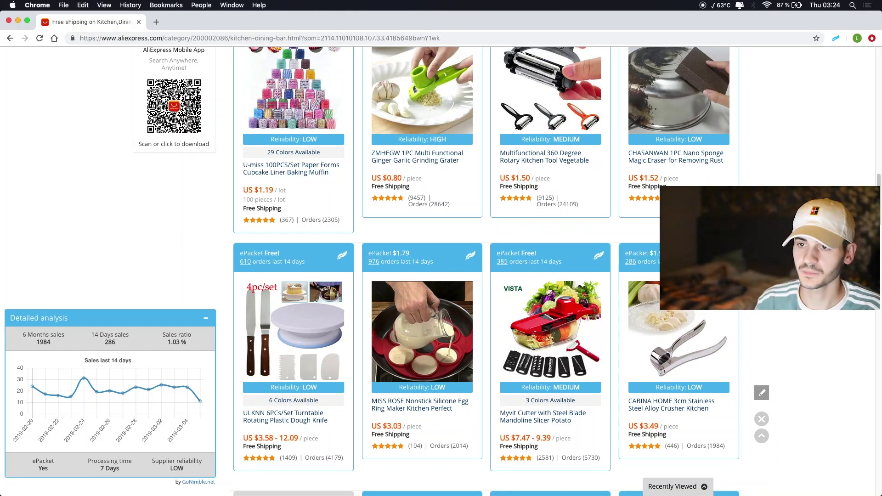
{"action": "scroll", "coordinate": [147, 155], "scroll_direction": "up", "scroll_amount": 10}
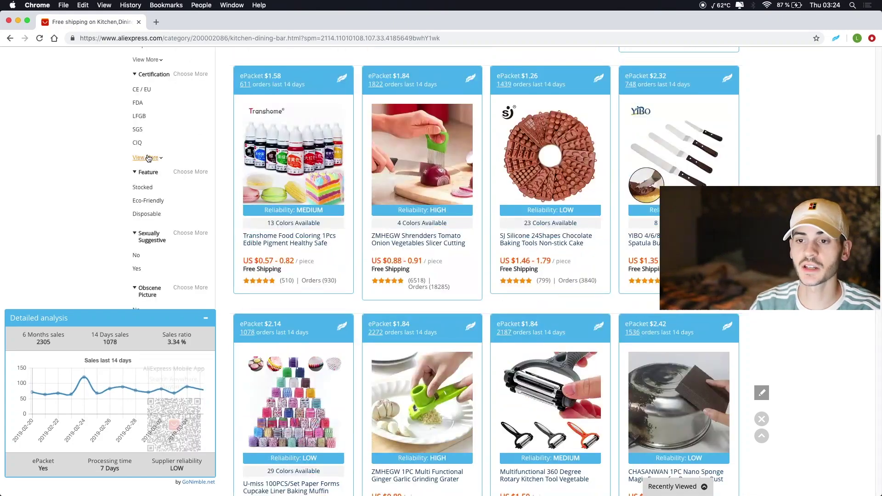
{"action": "scroll", "coordinate": [147, 155], "scroll_direction": "down", "scroll_amount": 5}
{"action": "scroll", "coordinate": [142, 157], "scroll_direction": "up", "scroll_amount": 10}
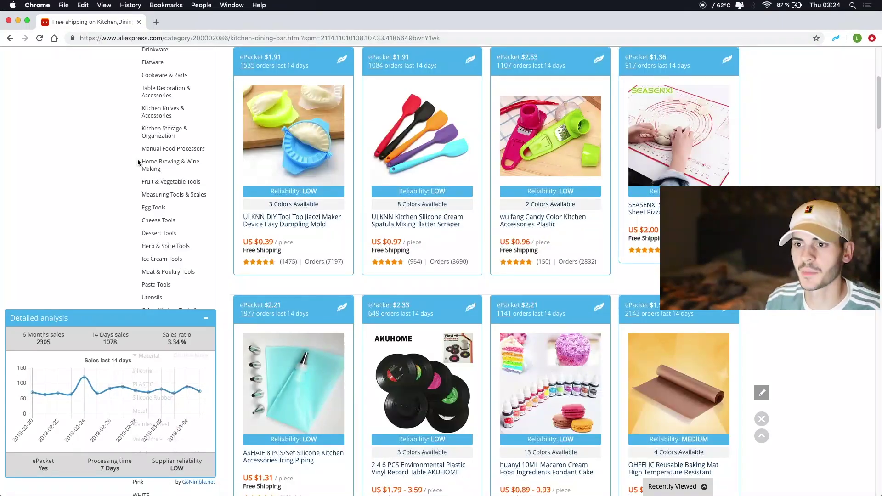